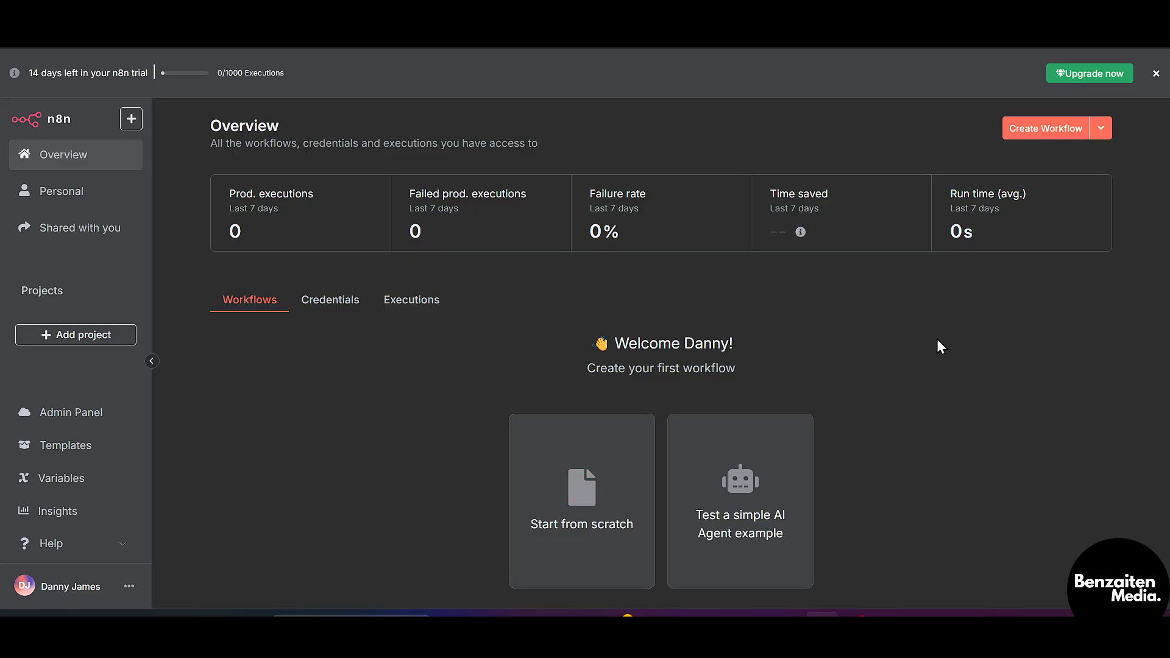
Create a blank 'My workflow' that starts with the 'When clicking Execute workflow' manual trigger
{"action": "left_click", "coordinate": [1099, 136]}
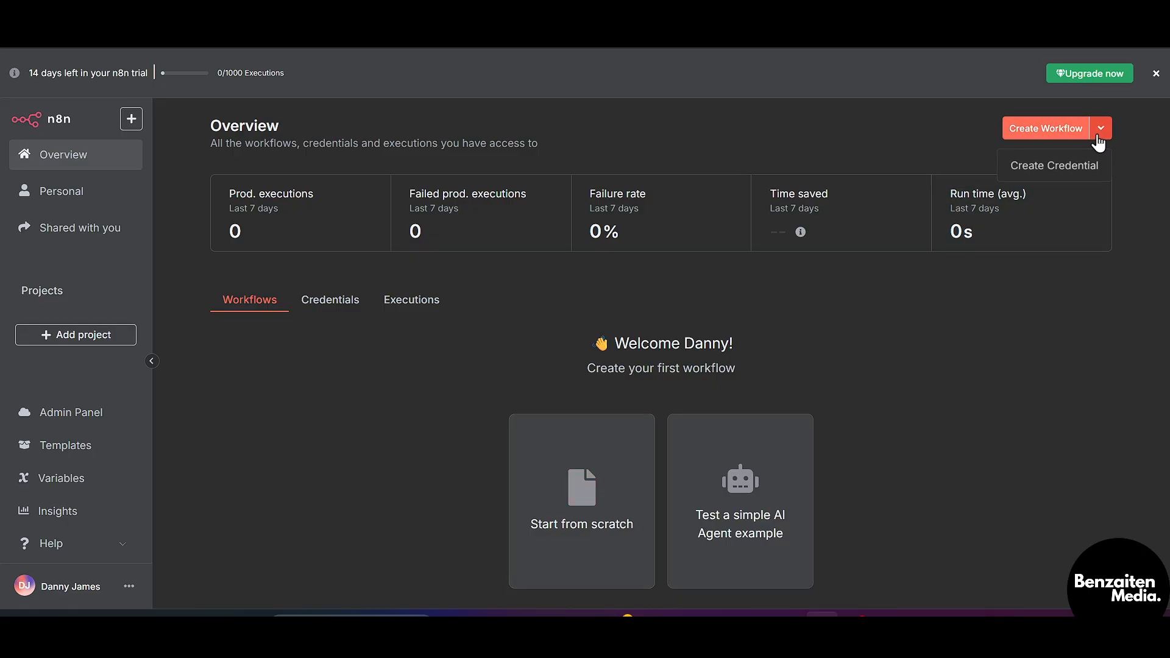
{"action": "left_click", "coordinate": [1042, 133]}
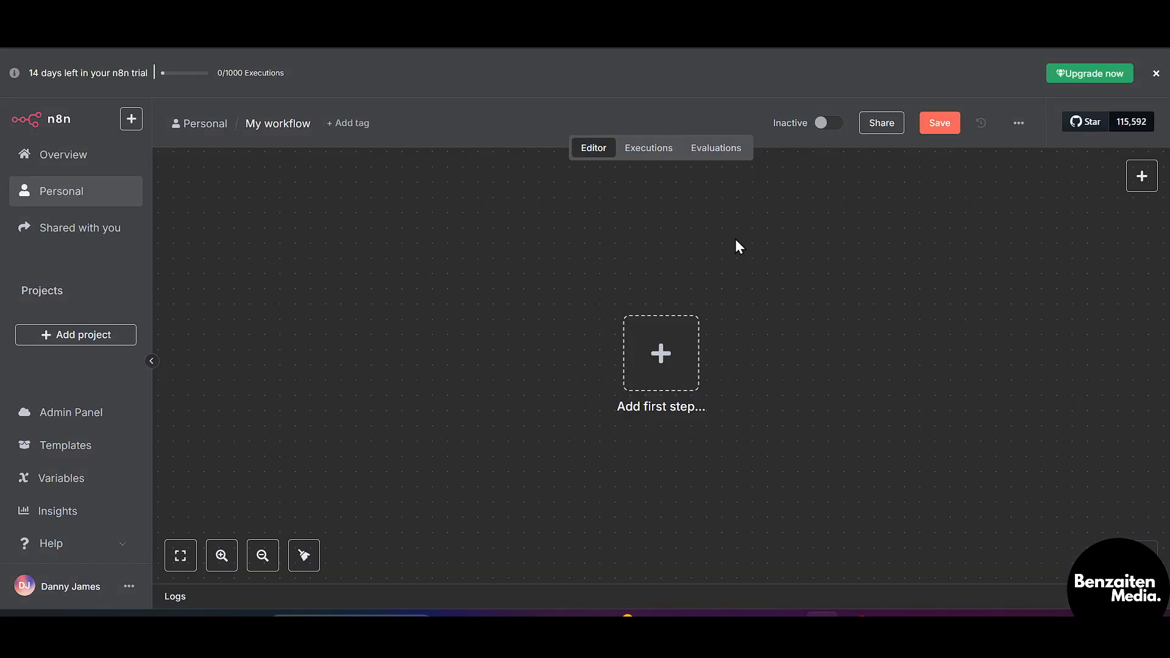
{"action": "left_click", "coordinate": [655, 378]}
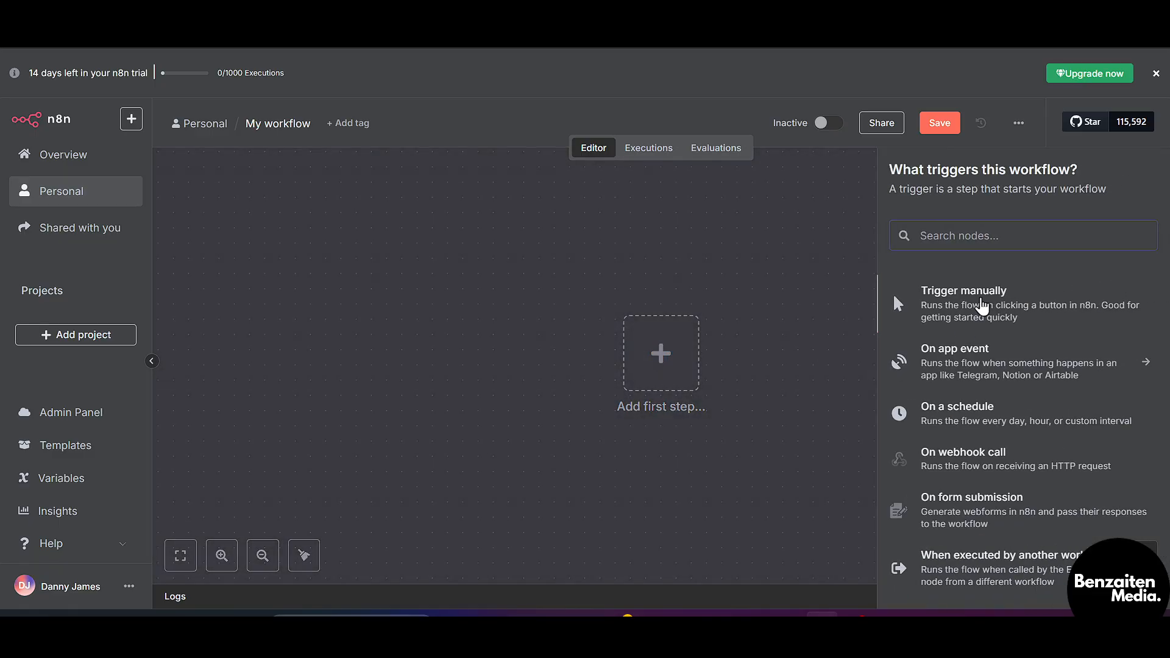
{"action": "left_click", "coordinate": [981, 304]}
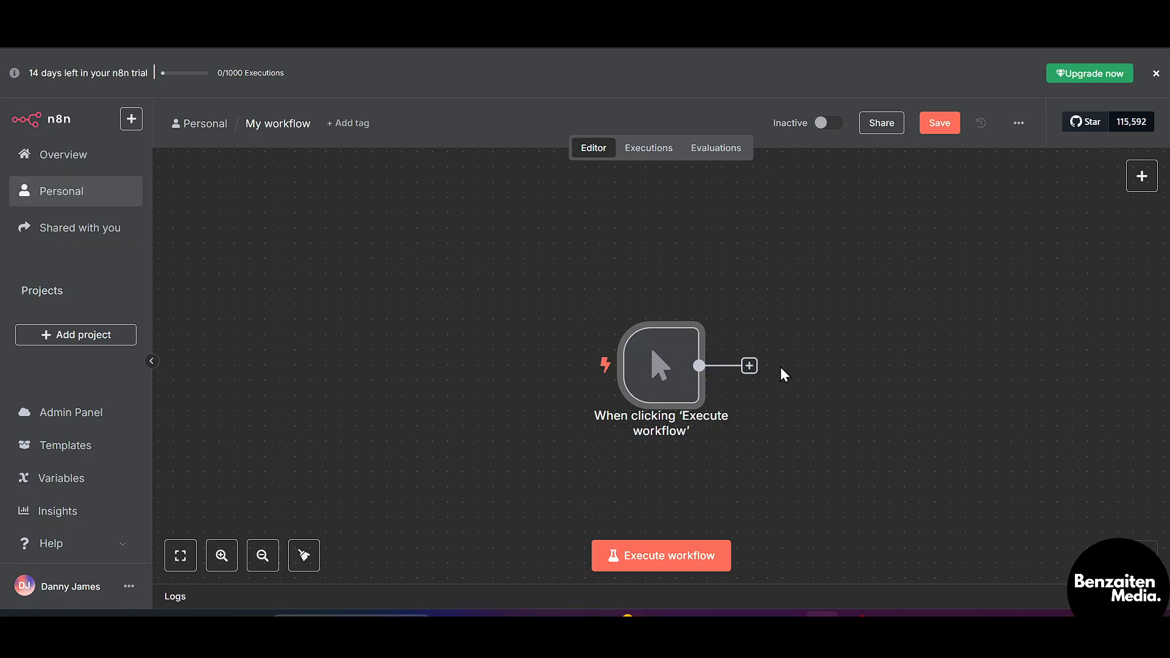
Add an AI Agent node after the trigger and attach an Anthropic Chat Model (Claude 4 Sonnet)
{"action": "left_click", "coordinate": [749, 365]}
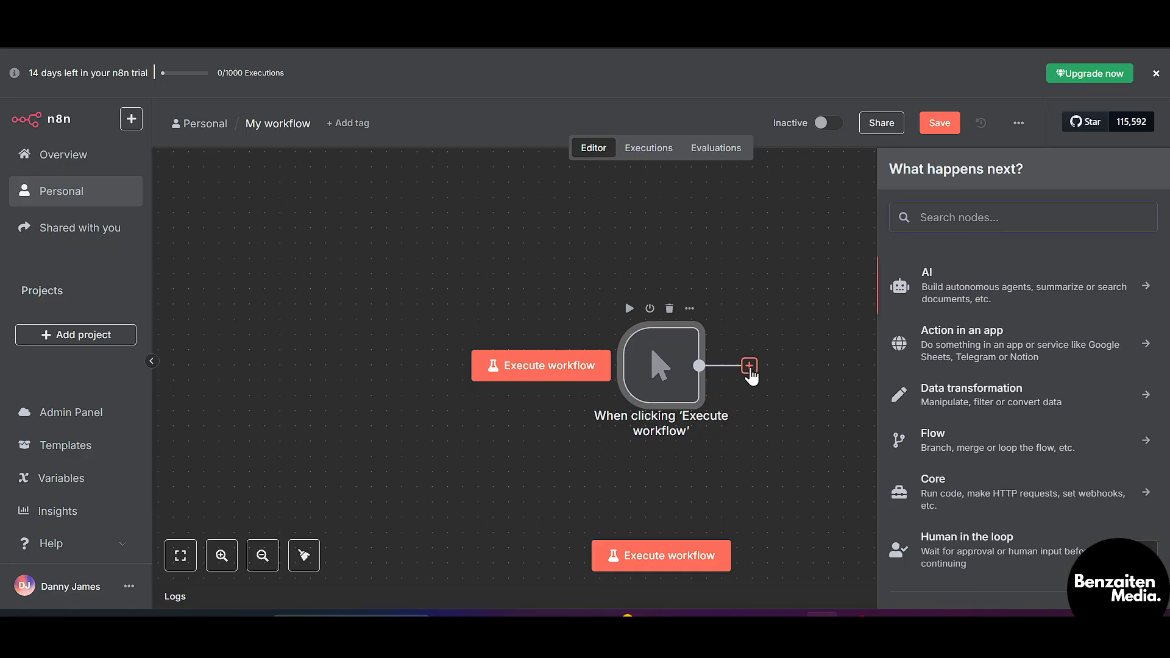
{"action": "left_click", "coordinate": [1023, 283]}
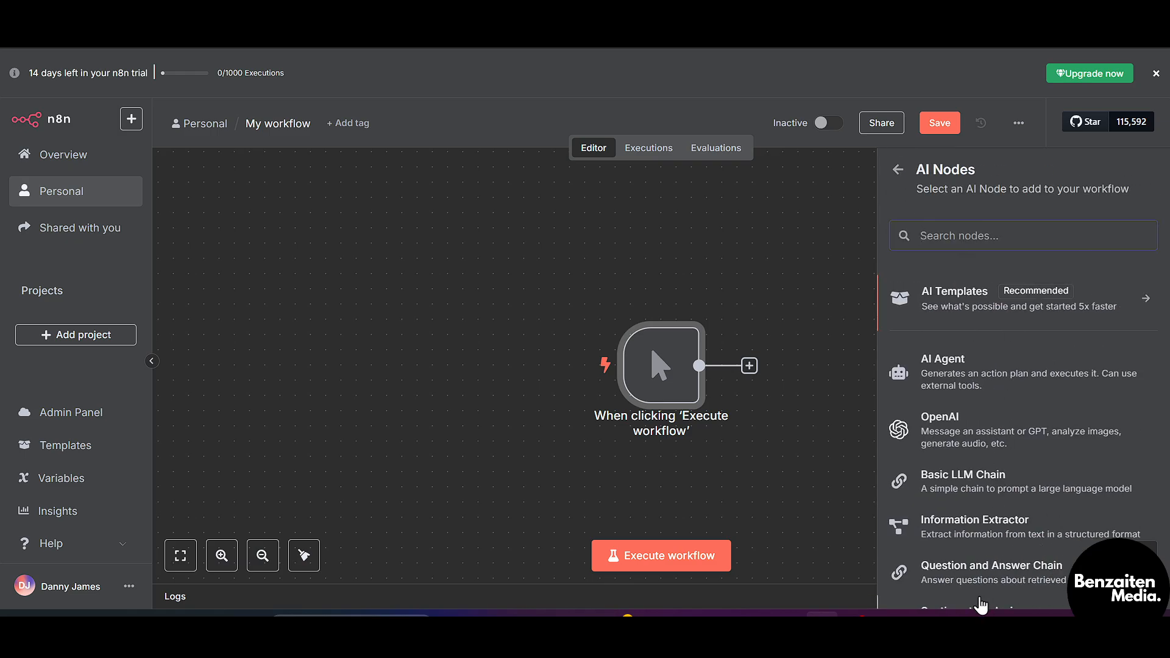
{"action": "scroll", "coordinate": [975, 605], "scroll_direction": "down", "scroll_amount": 3}
{"action": "scroll", "coordinate": [1034, 467], "scroll_direction": "up", "scroll_amount": 3}
{"action": "left_click", "coordinate": [994, 376]}
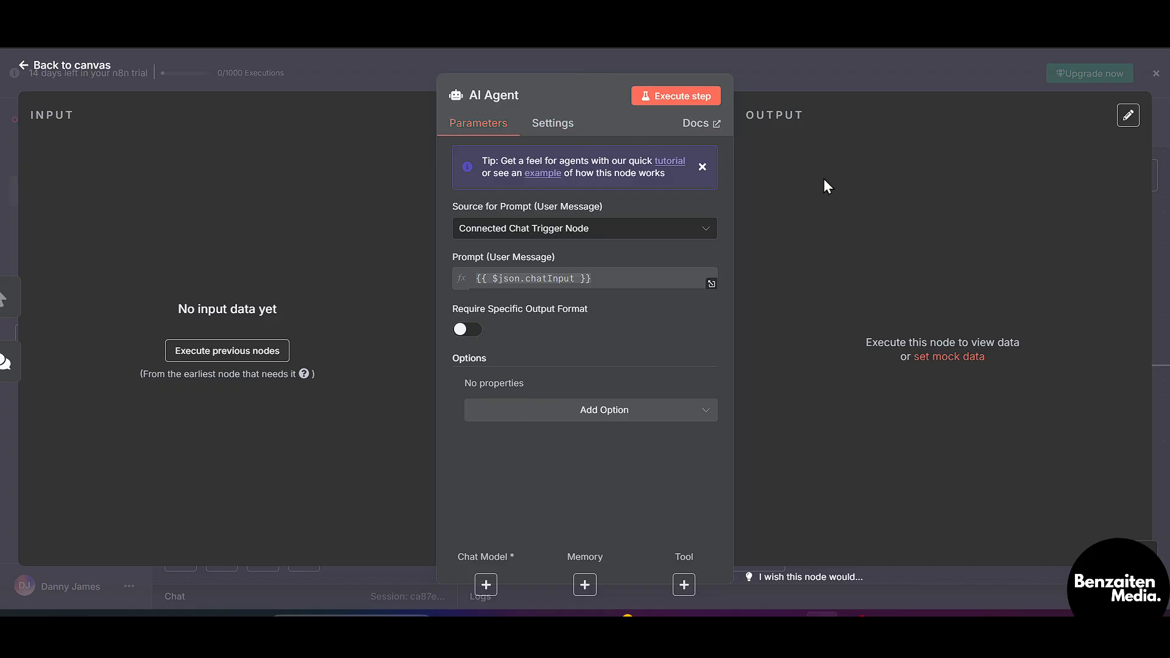
{"action": "key", "text": "Escape"}
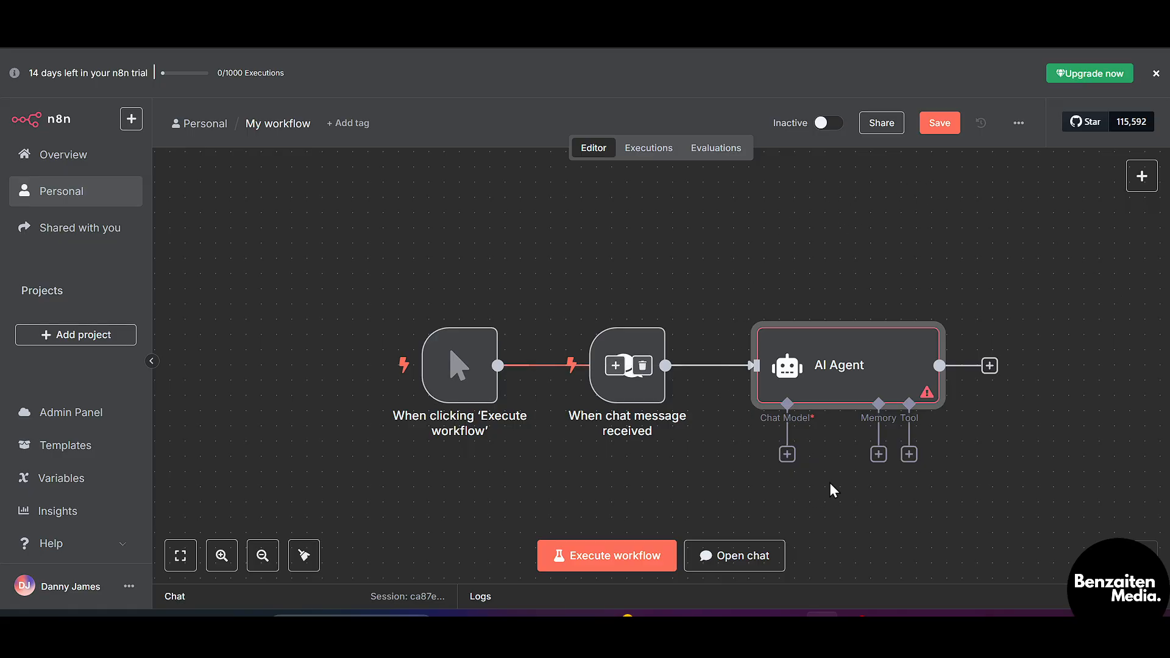
{"action": "left_click", "coordinate": [786, 454]}
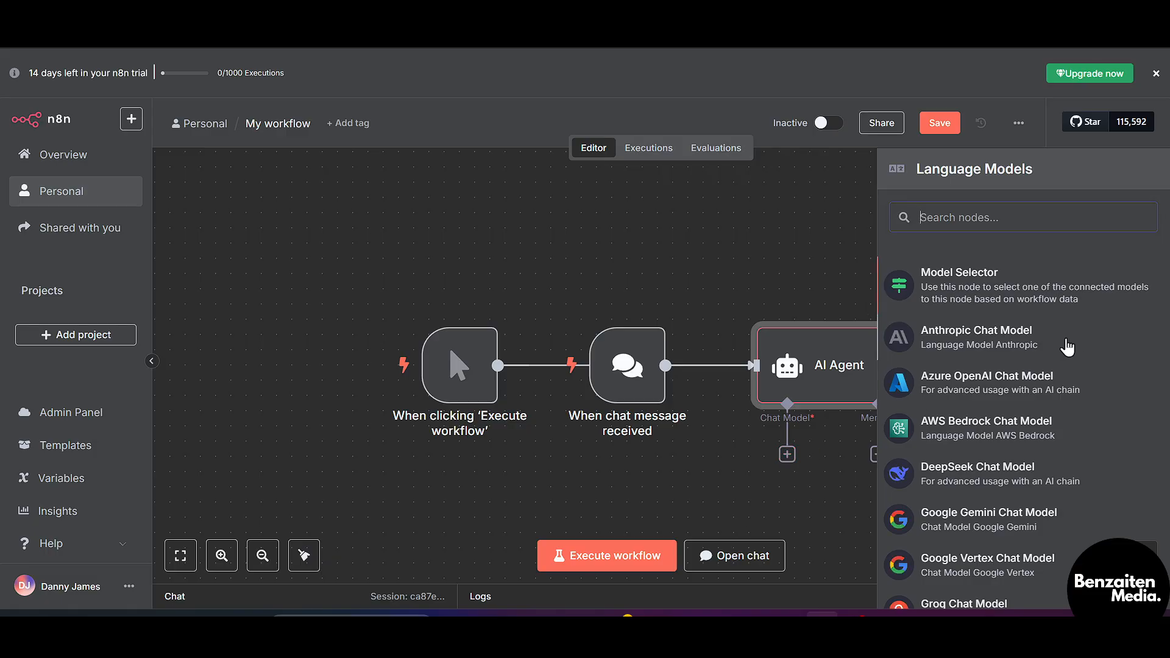
{"action": "scroll", "coordinate": [1018, 335], "scroll_direction": "down", "scroll_amount": 5}
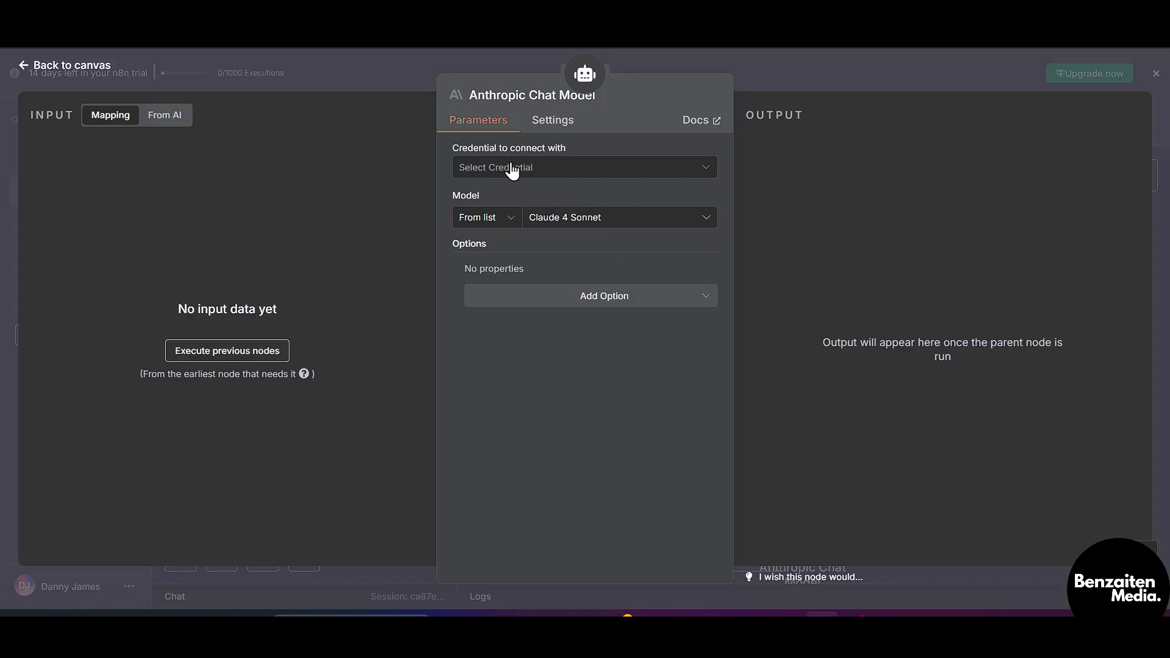
Start a new Anthropic account credential for the chat model, then open a new browser tab
{"action": "left_click", "coordinate": [538, 169]}
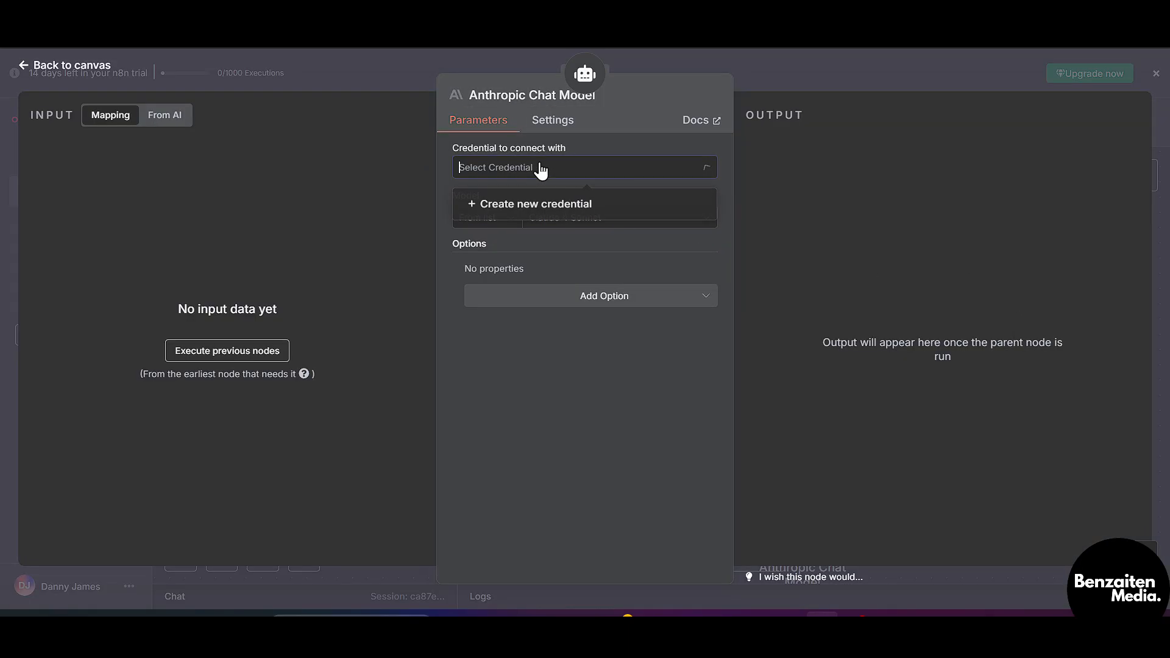
{"action": "left_click", "coordinate": [541, 210]}
{"action": "left_click", "coordinate": [522, 288]}
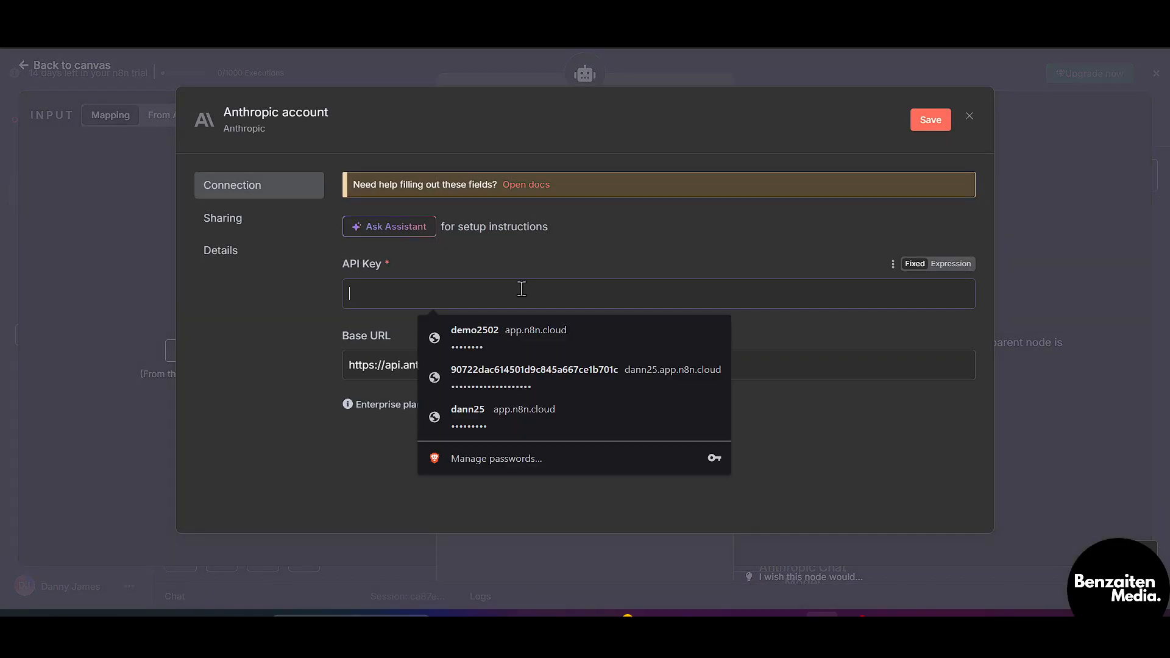
{"action": "left_click", "coordinate": [246, 362]}
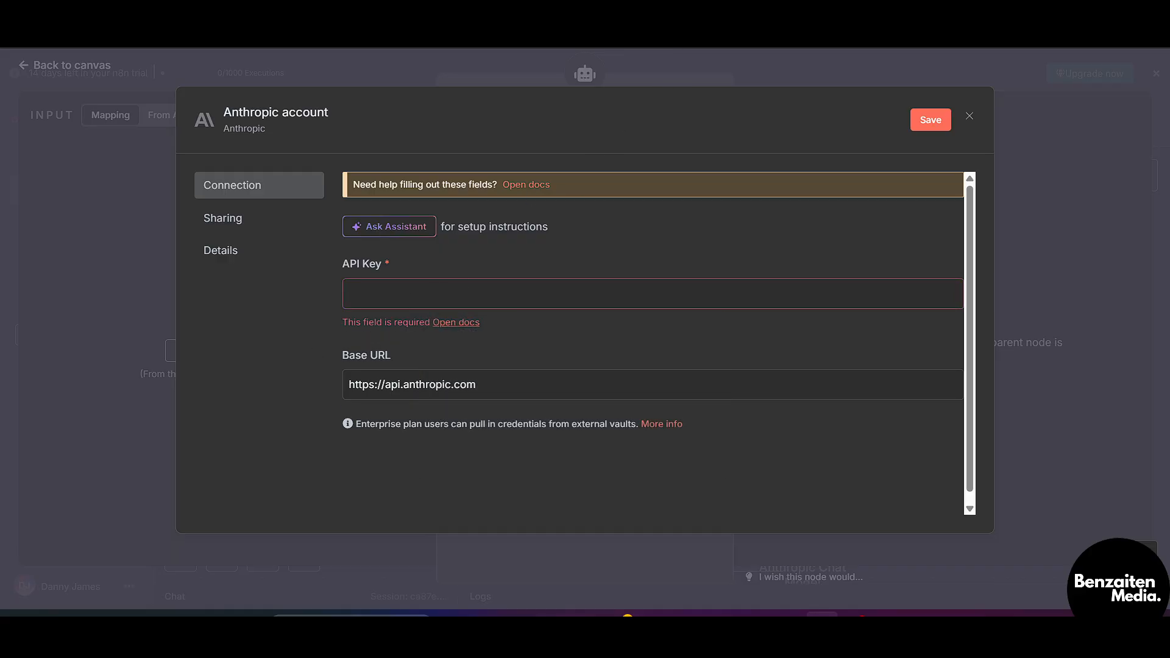
{"action": "key", "text": "ctrl+t"}
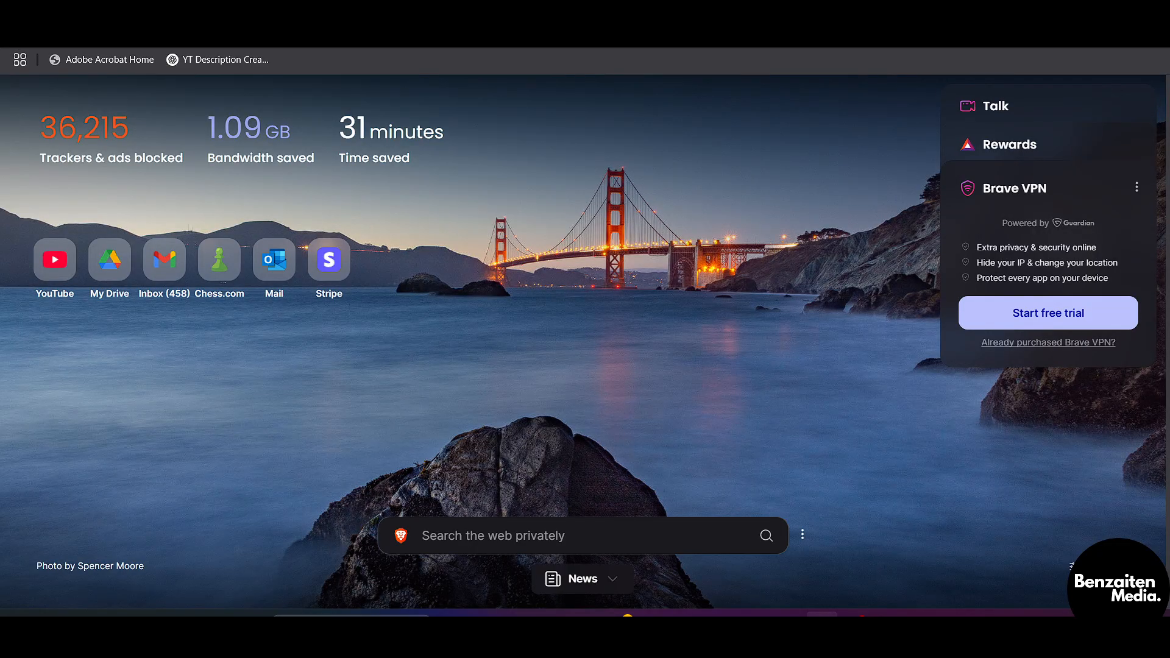
Search Google for 'console.anthropic.dashboard'
{"action": "type", "text": "antropic,dashboard"}
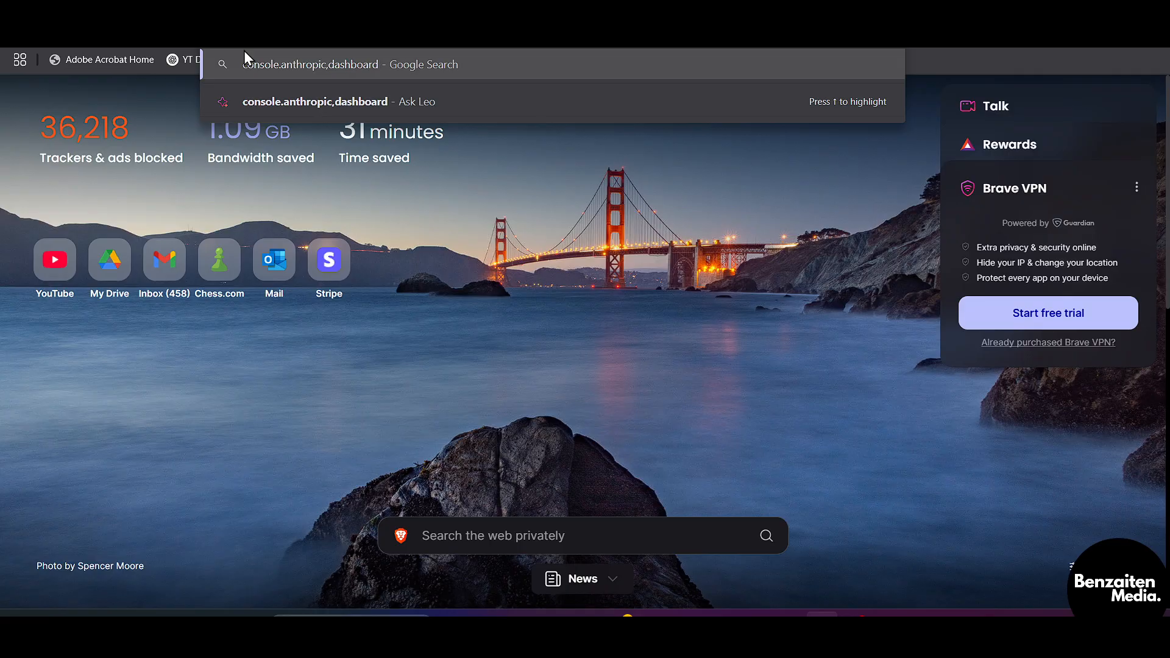
{"action": "key", "text": "BackSpace"}
{"action": "type", "text": "."}
{"action": "key", "text": "Return"}
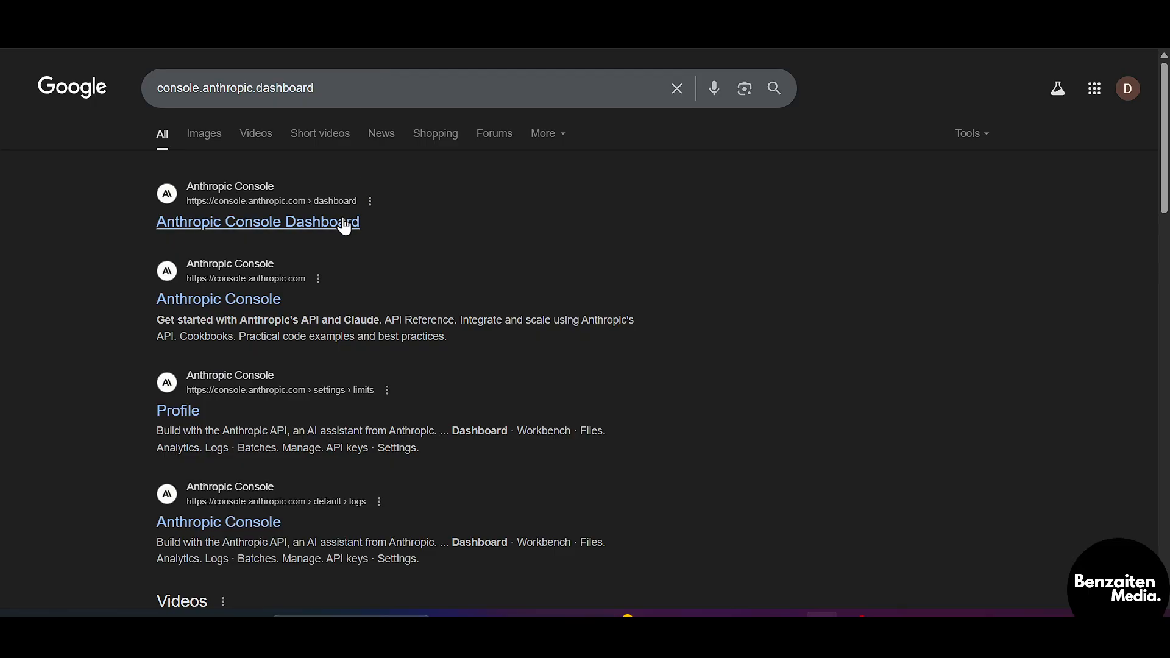
Open the Anthropic Console Dashboard, skip the $5 credit purchase, and reach the API keys page
{"action": "left_click", "coordinate": [288, 225]}
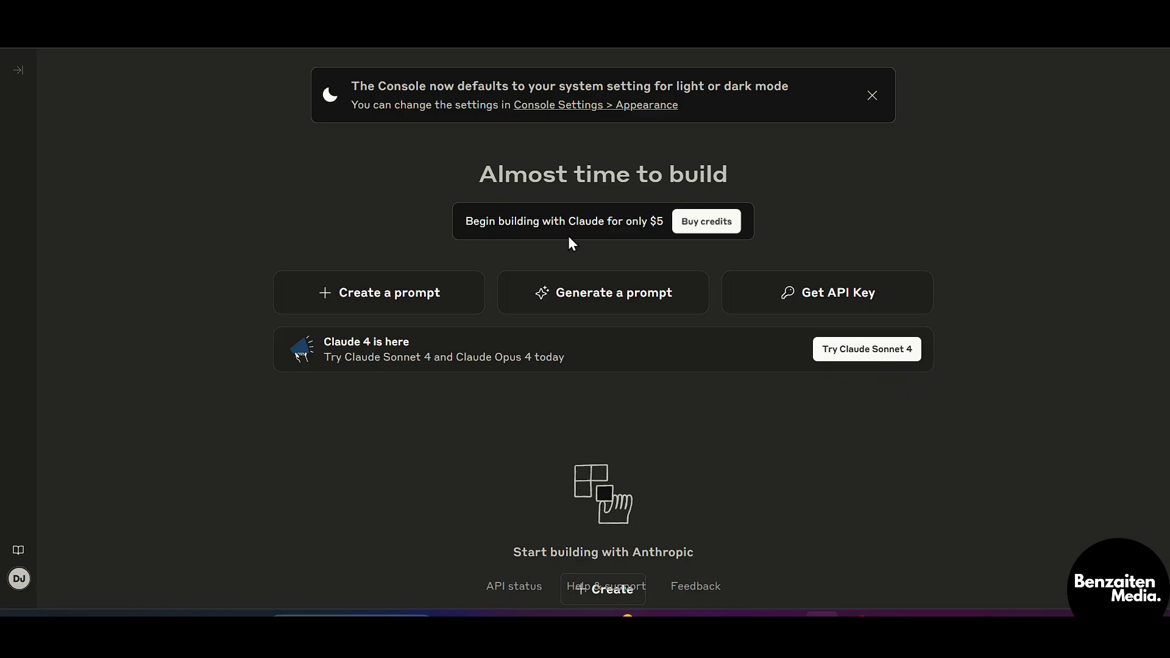
{"action": "left_click", "coordinate": [706, 223]}
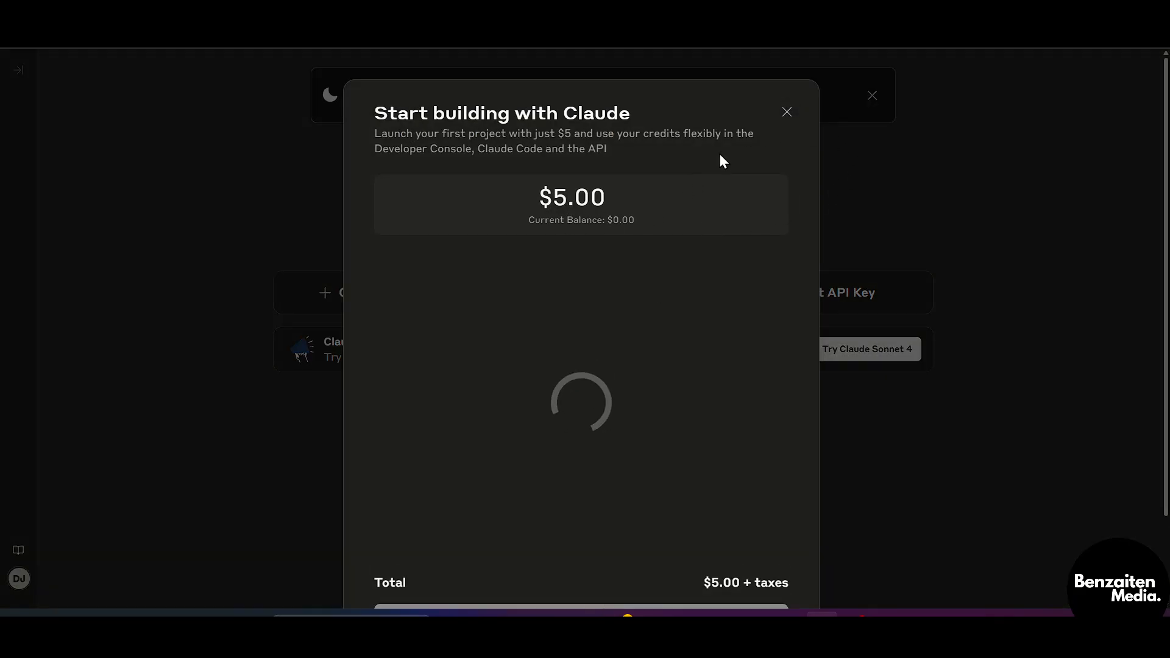
{"action": "left_click", "coordinate": [787, 115]}
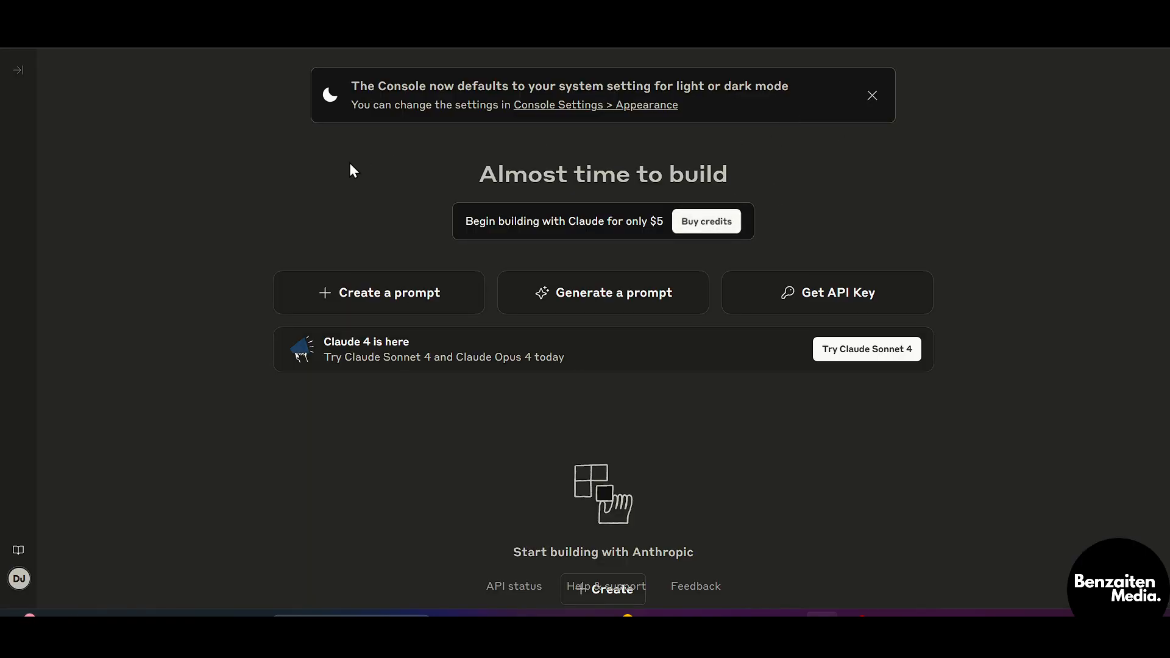
{"action": "left_click", "coordinate": [829, 297]}
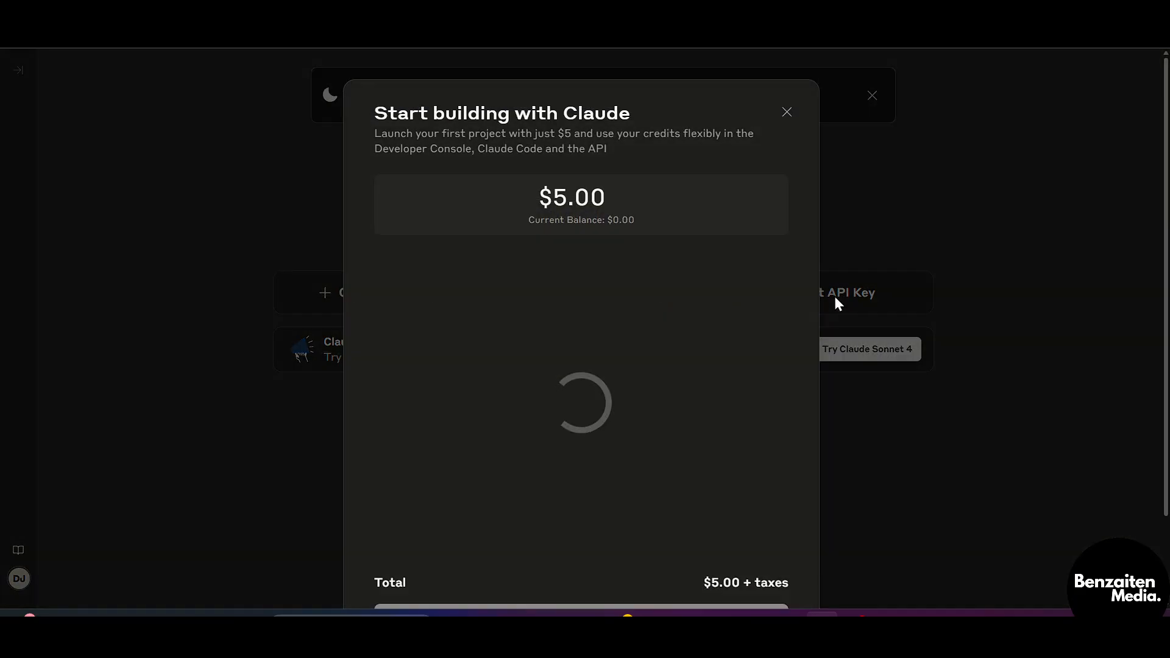
{"action": "scroll", "coordinate": [532, 379], "scroll_direction": "down", "scroll_amount": 2}
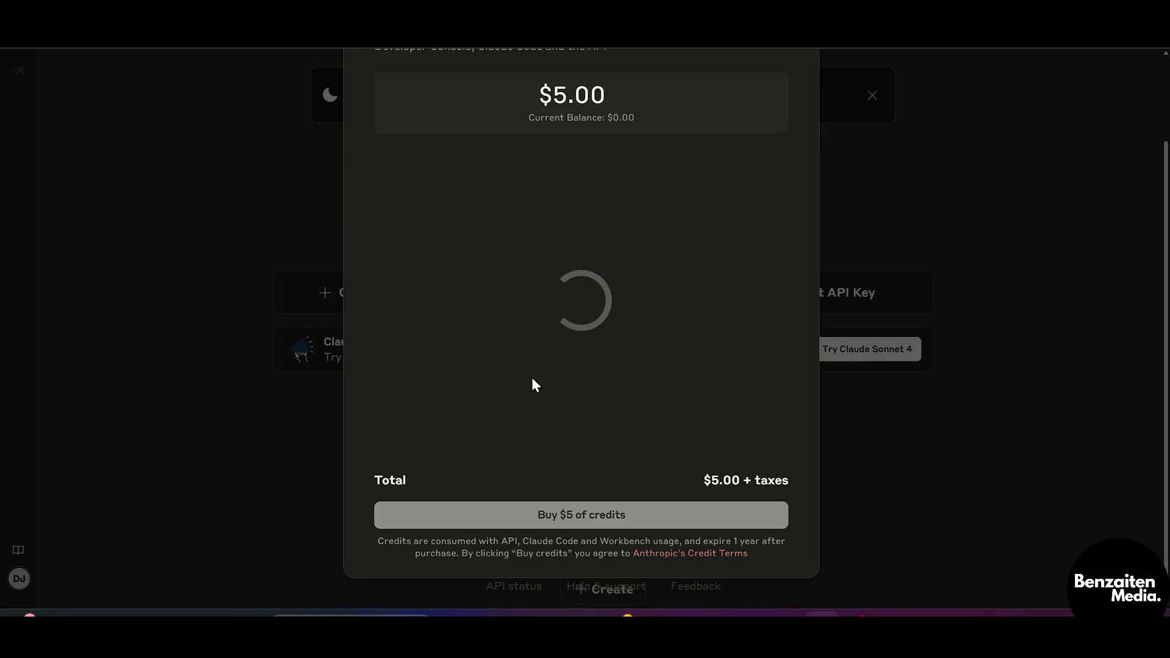
{"action": "scroll", "coordinate": [533, 380], "scroll_direction": "up", "scroll_amount": 2}
{"action": "scroll", "coordinate": [532, 379], "scroll_direction": "down", "scroll_amount": 2}
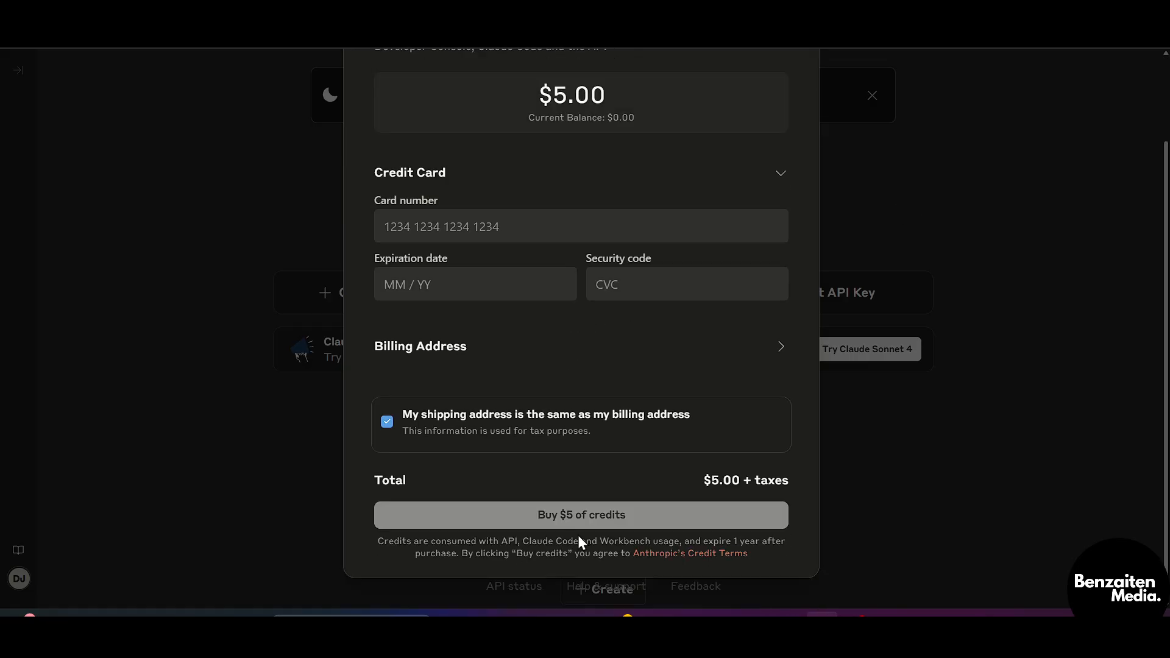
{"action": "scroll", "coordinate": [627, 404], "scroll_direction": "up", "scroll_amount": 1}
{"action": "scroll", "coordinate": [626, 404], "scroll_direction": "down", "scroll_amount": 1}
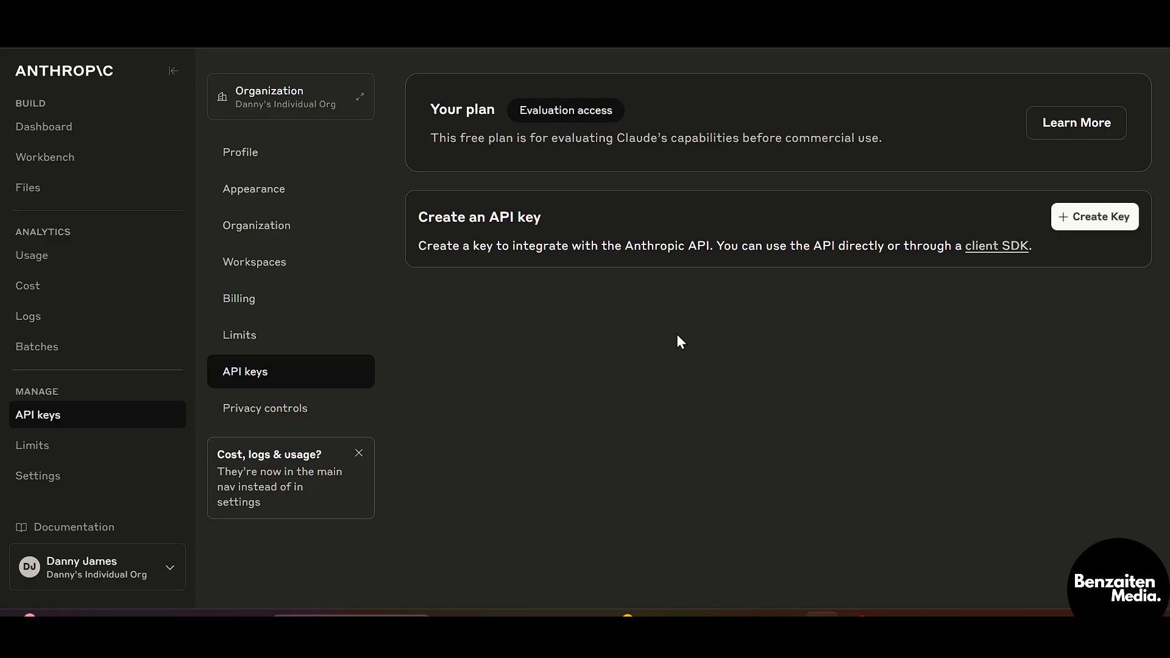
Begin a new API key in the Default workspace and enter a name for it
{"action": "left_click", "coordinate": [173, 70]}
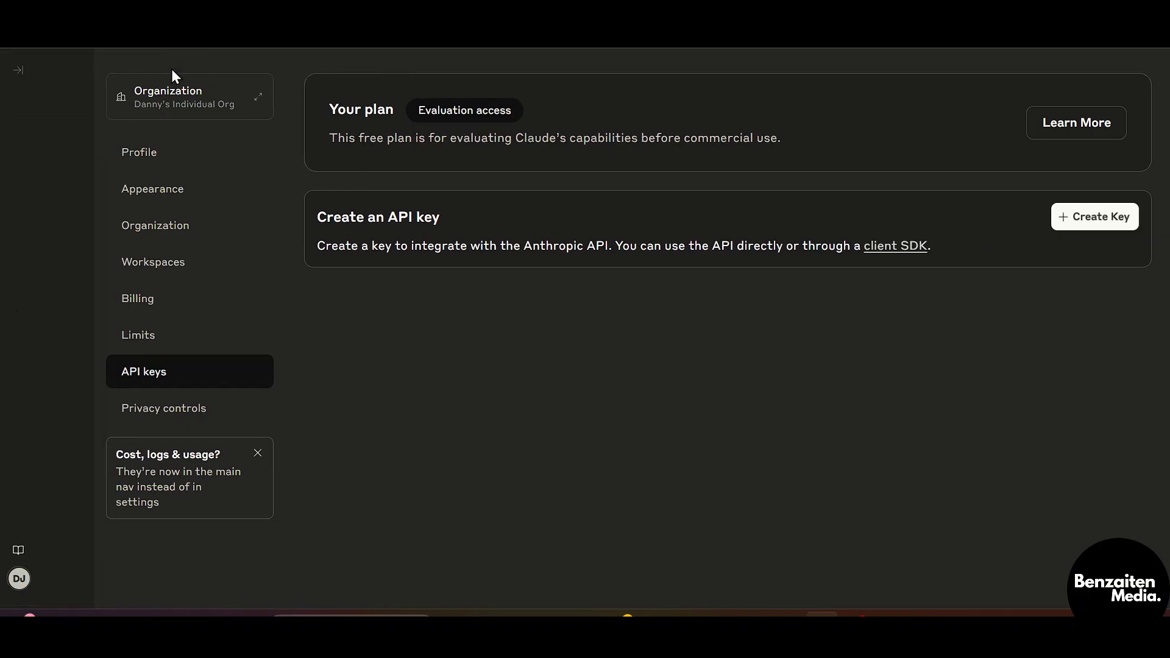
{"action": "left_click", "coordinate": [15, 71]}
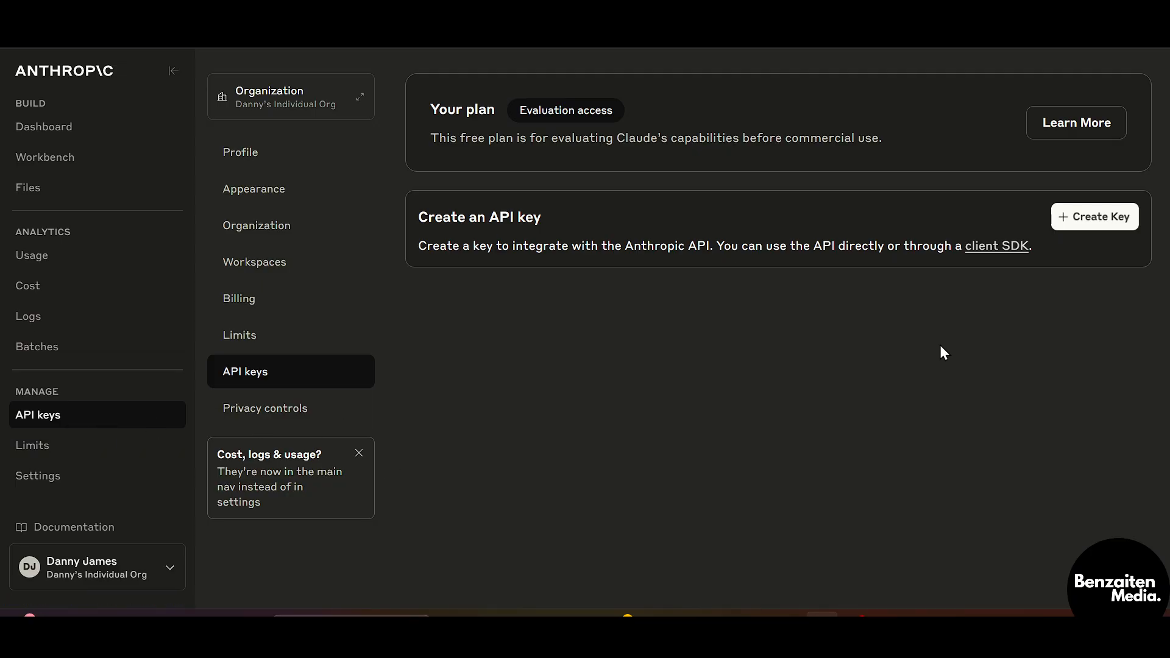
{"action": "left_click", "coordinate": [1100, 223]}
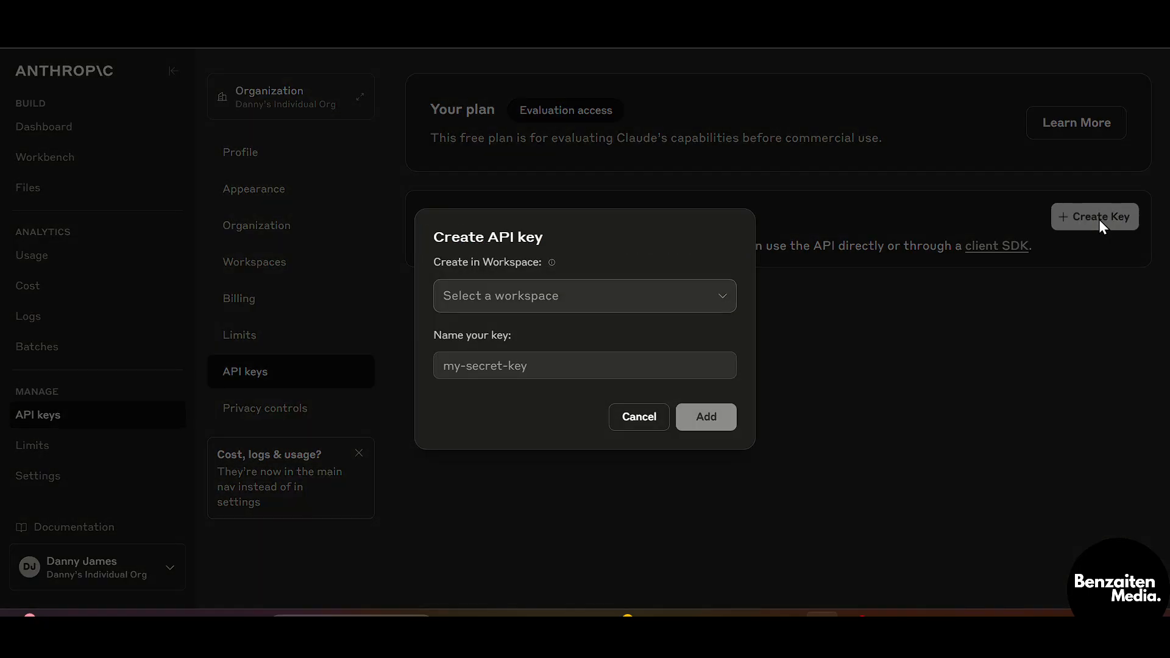
{"action": "left_click", "coordinate": [607, 296]}
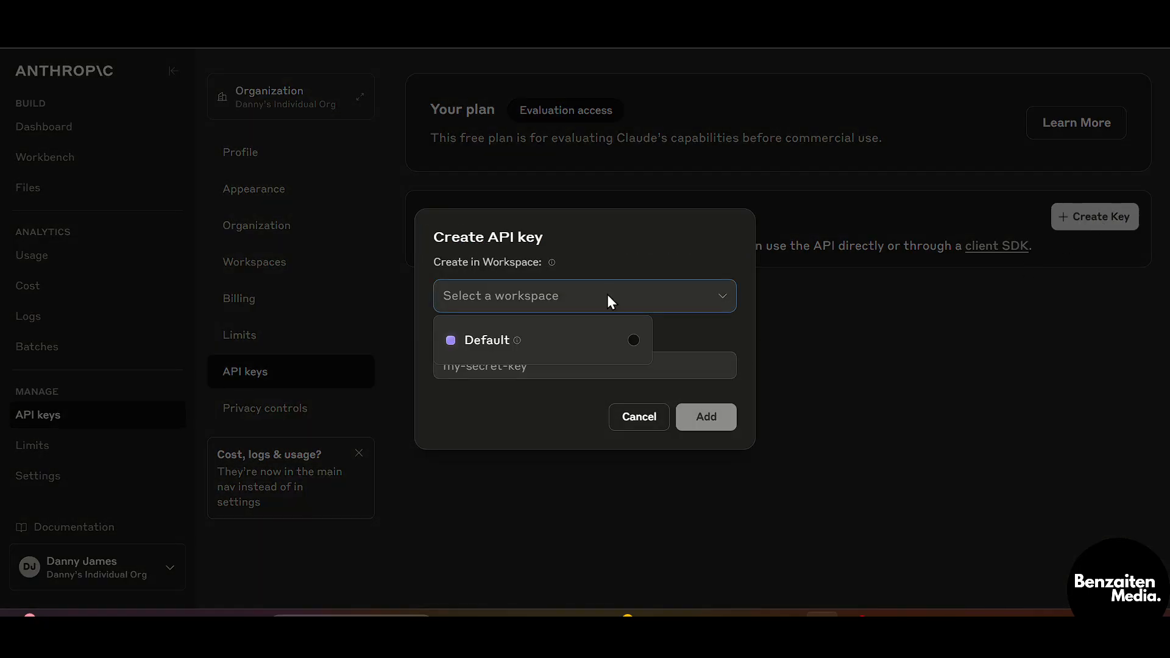
{"action": "left_click", "coordinate": [579, 339]}
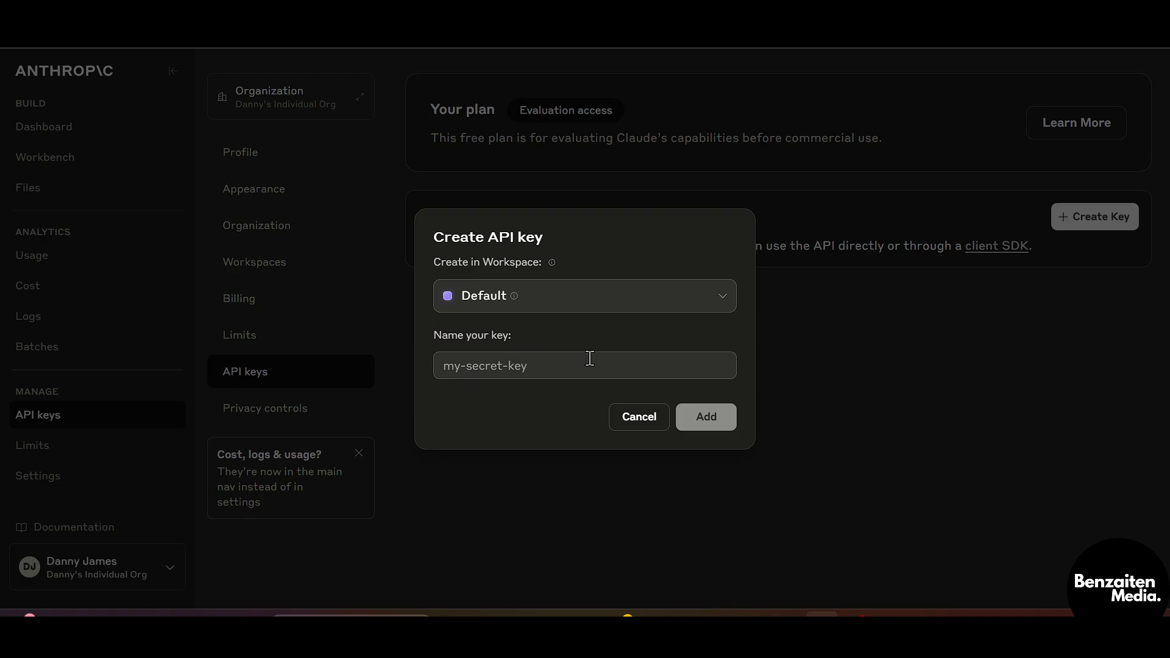
{"action": "left_click", "coordinate": [590, 359]}
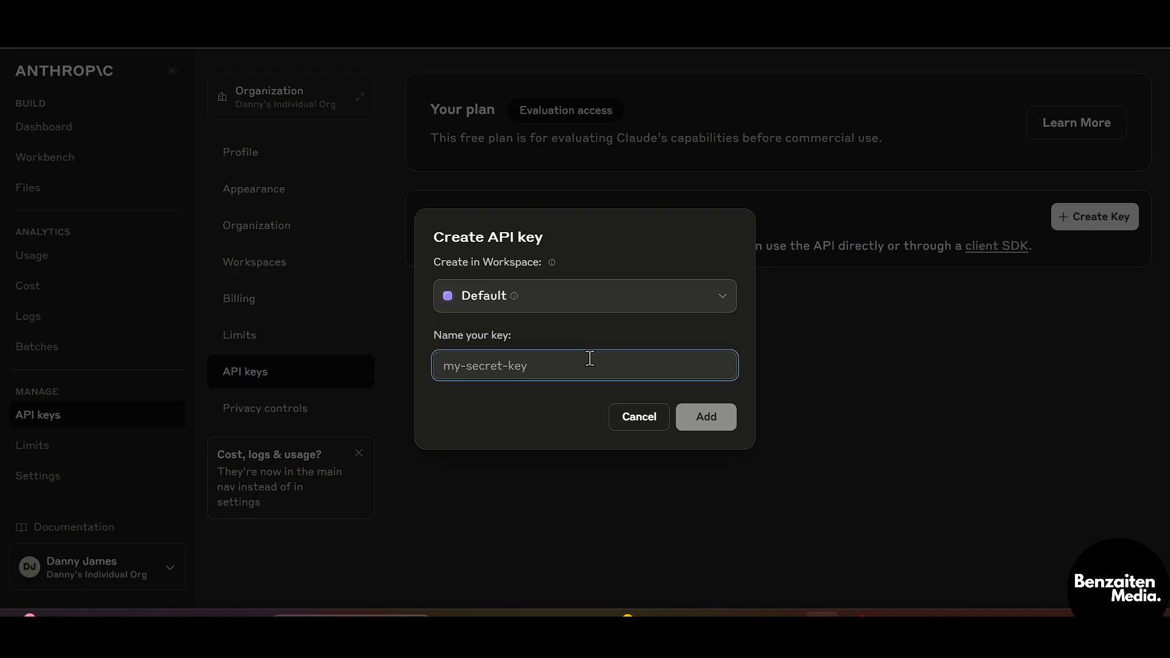
{"action": "type", "text": "J="}
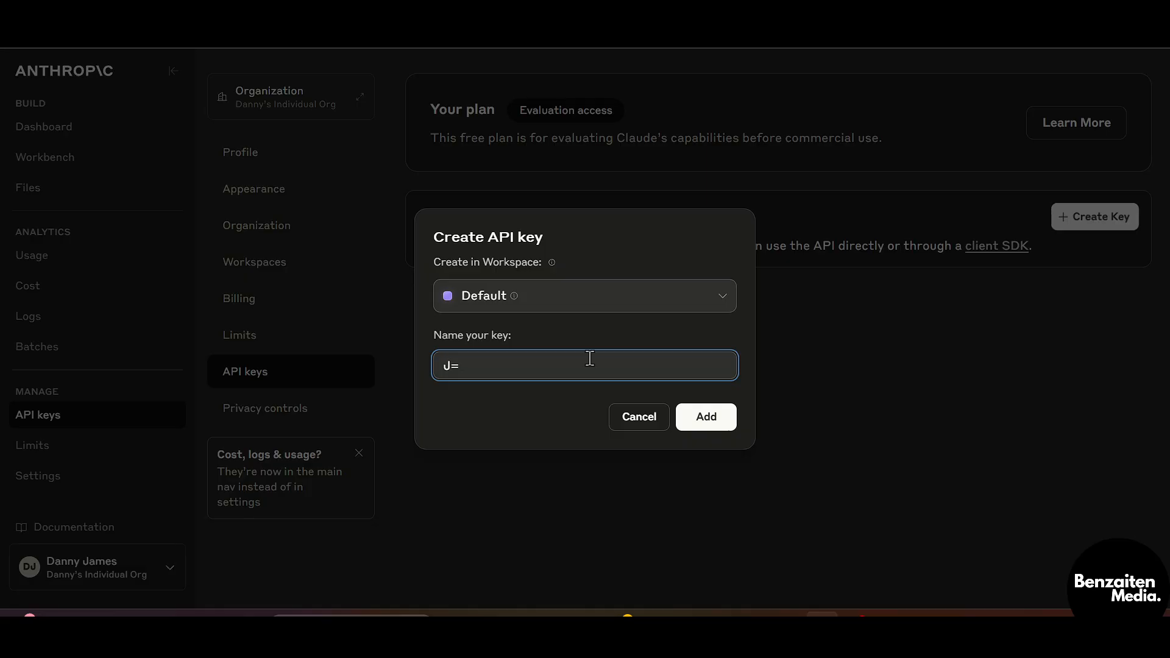
{"action": "type", "text": "ebwe03549845"}
Create the key, copy its secret value to the clipboard, and close the key display
{"action": "left_click", "coordinate": [719, 425]}
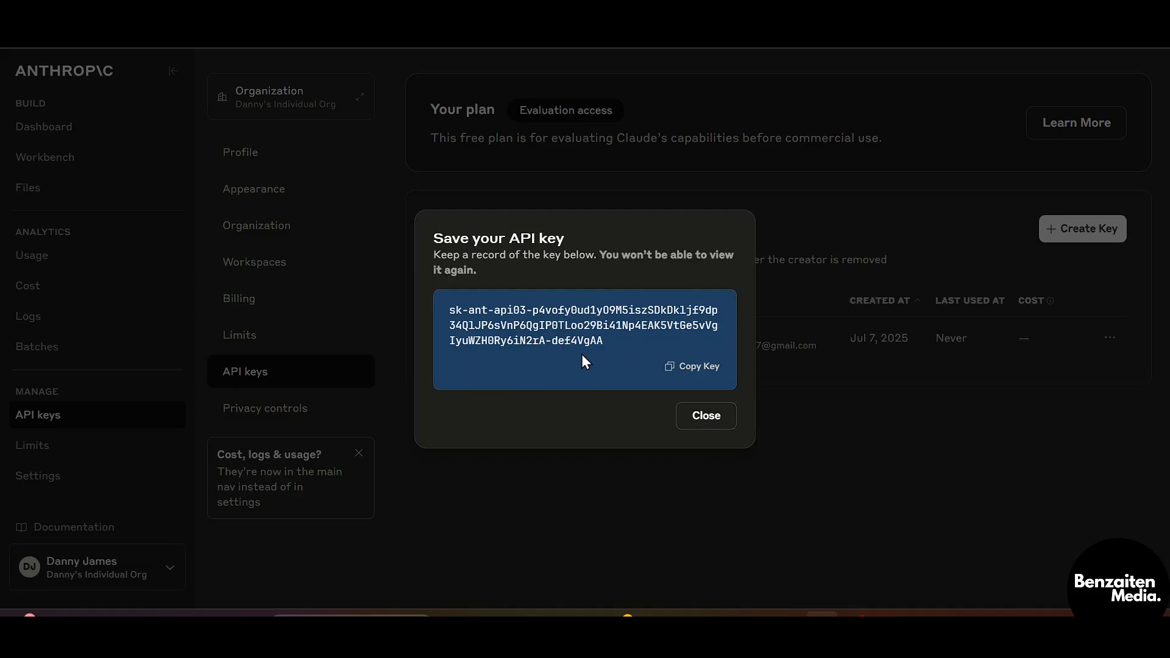
{"action": "left_click", "coordinate": [688, 369]}
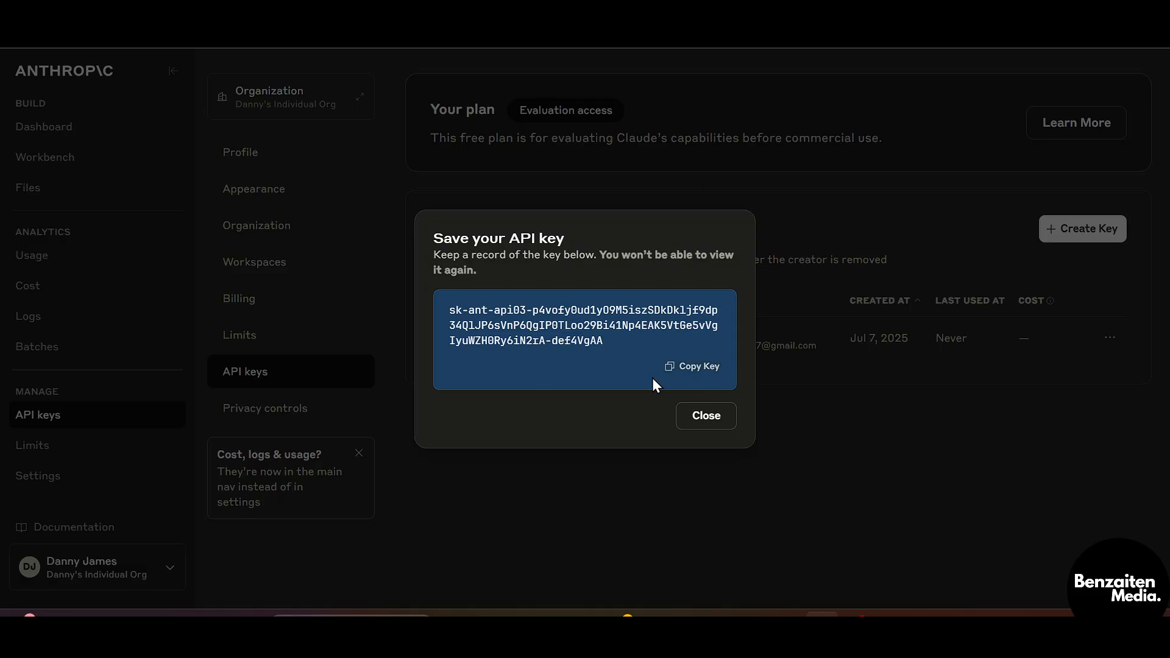
{"action": "left_click", "coordinate": [684, 370]}
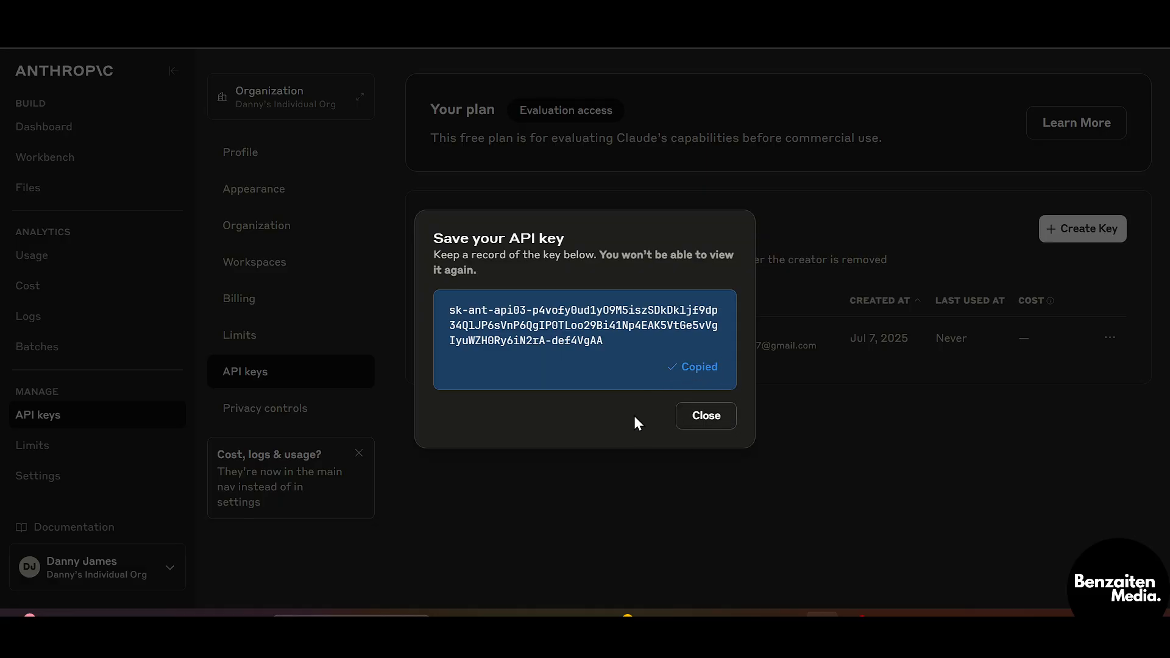
{"action": "left_click", "coordinate": [707, 417]}
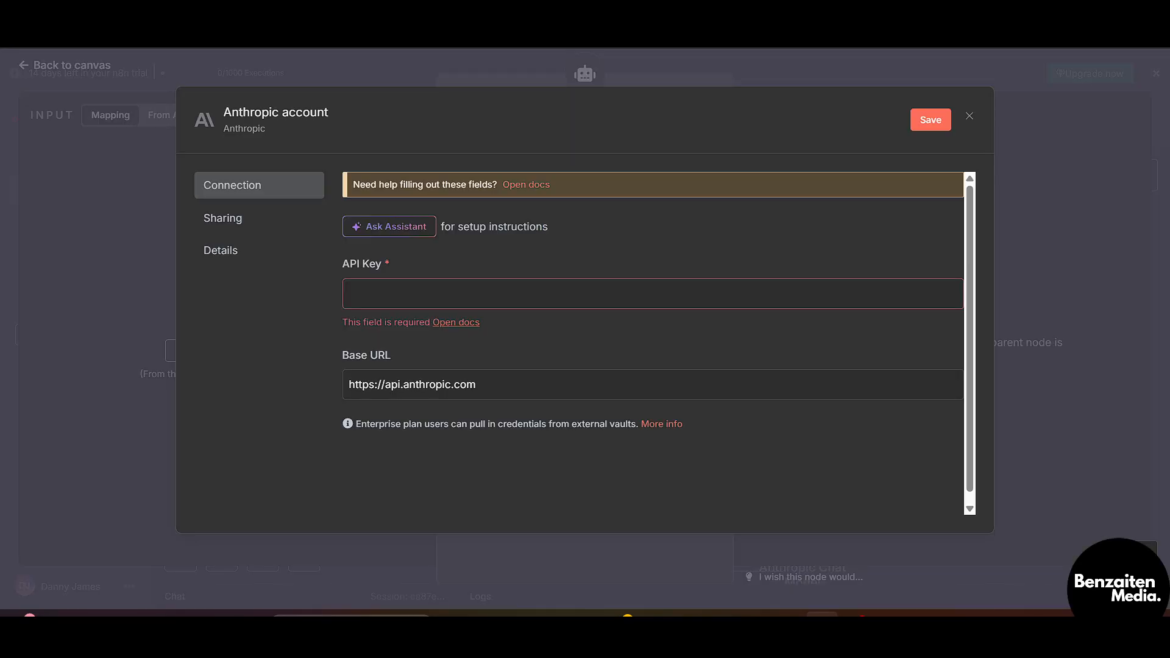
Paste the copied Anthropic API key into the credential's API Key field and save it
{"action": "left_click", "coordinate": [532, 295]}
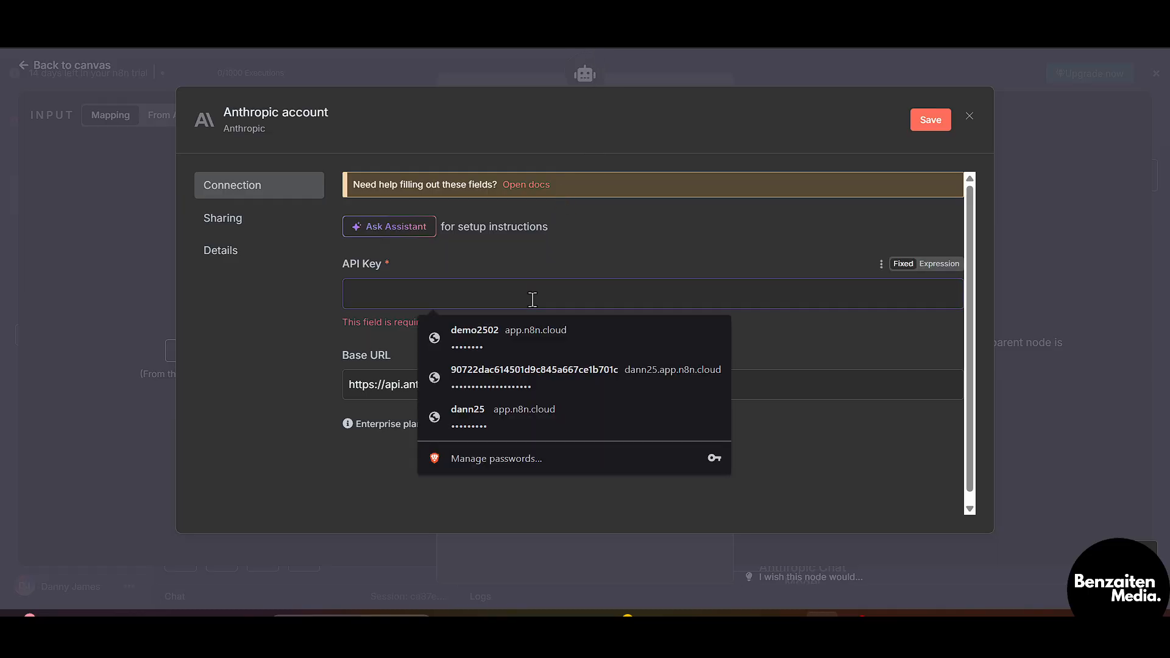
{"action": "key", "text": "ctrl+v"}
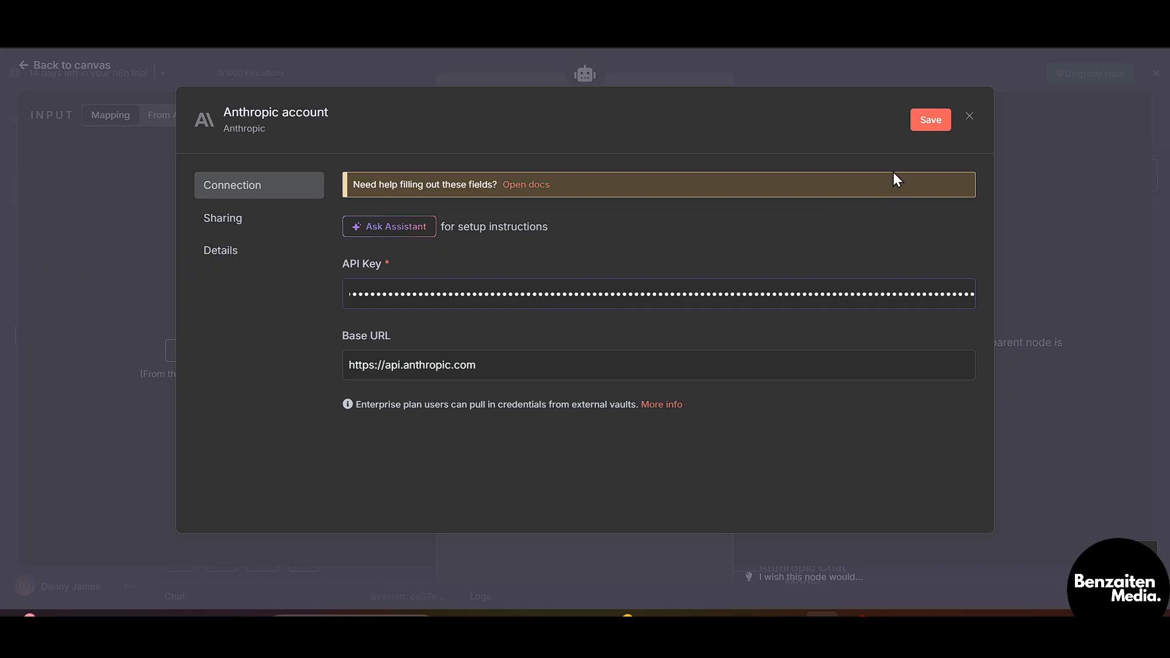
{"action": "left_click", "coordinate": [919, 129]}
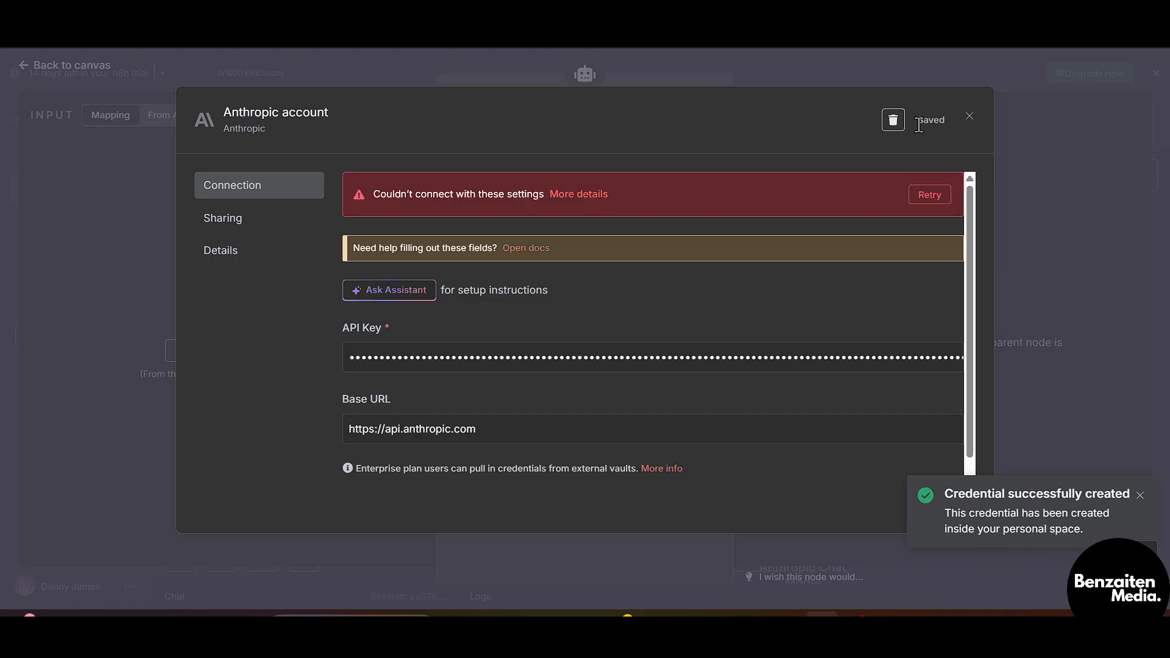
{"action": "scroll", "coordinate": [652, 287], "scroll_direction": "down", "scroll_amount": 2}
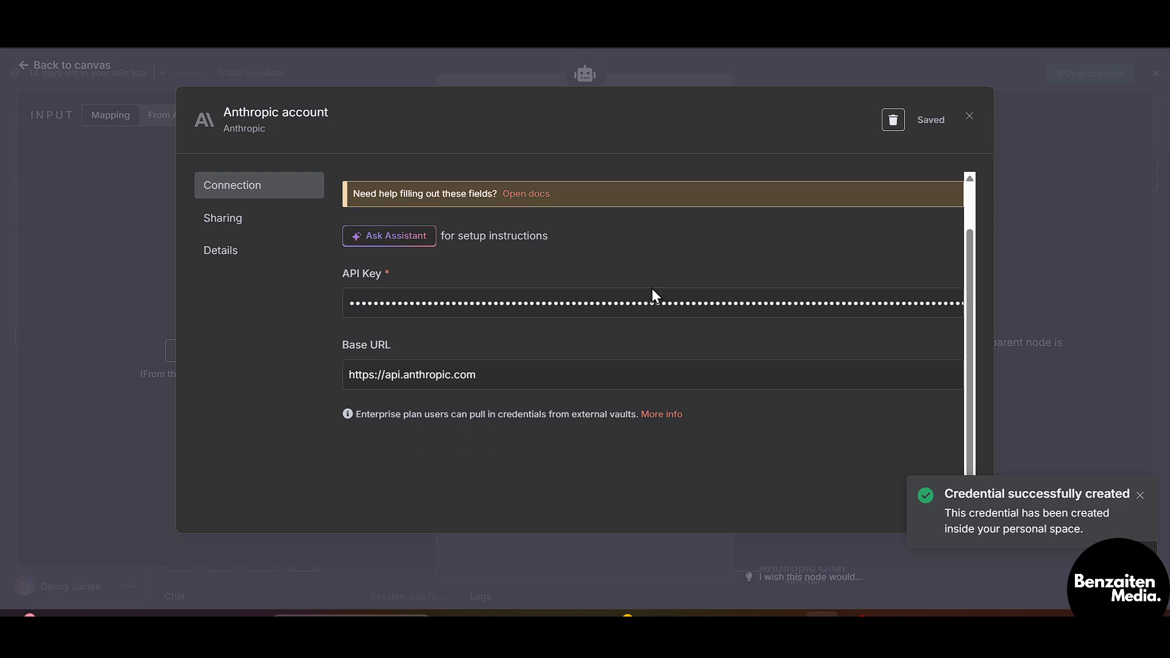